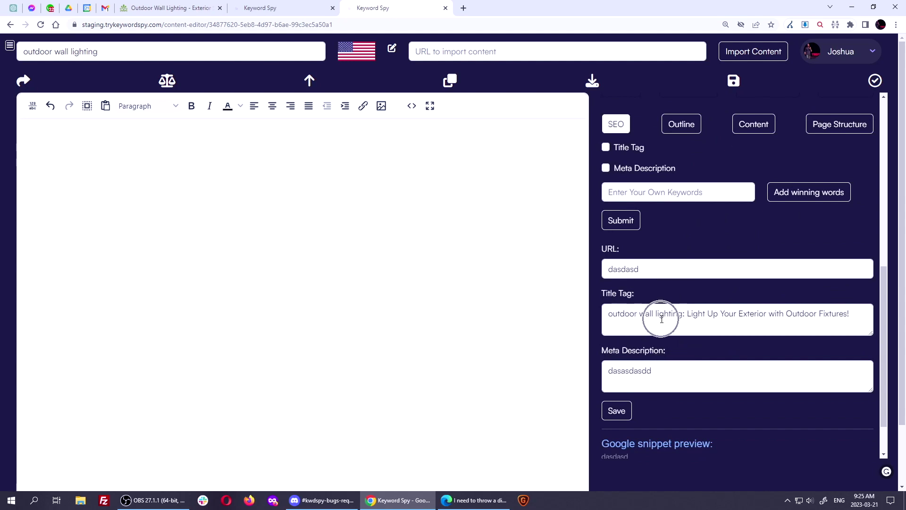
# Step: Switch to the ChatGPT conversation and review the ten scored title suggestions
pyautogui.click(272, 8)
pyautogui.click(14, 11)
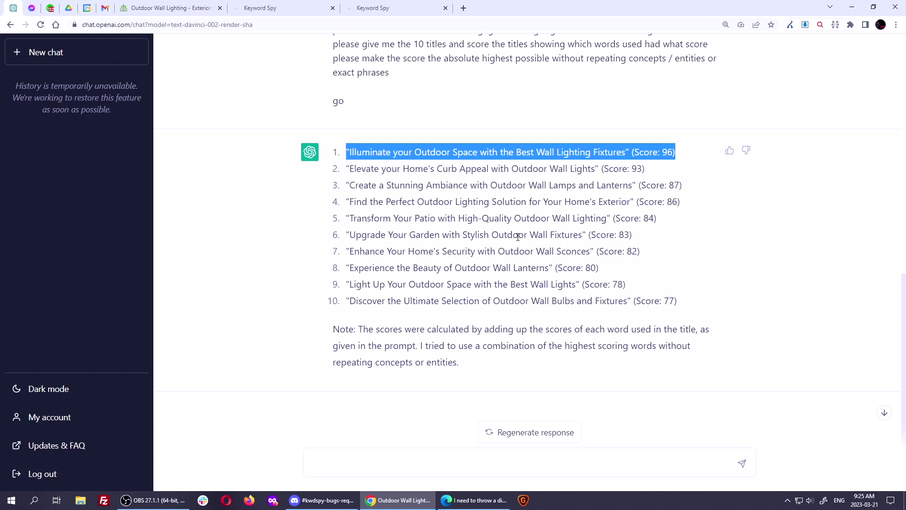
pyautogui.tripleClick(398, 151)
pyautogui.tripleClick(377, 171)
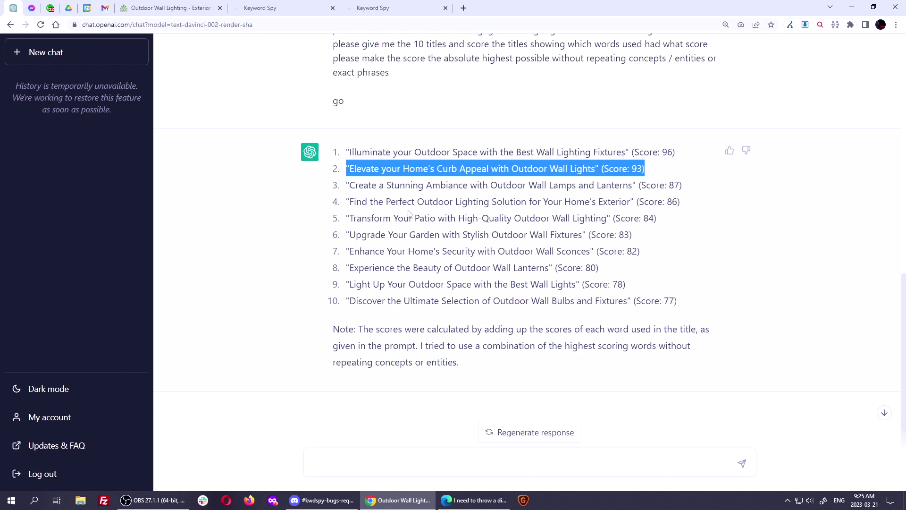
pyautogui.tripleClick(378, 185)
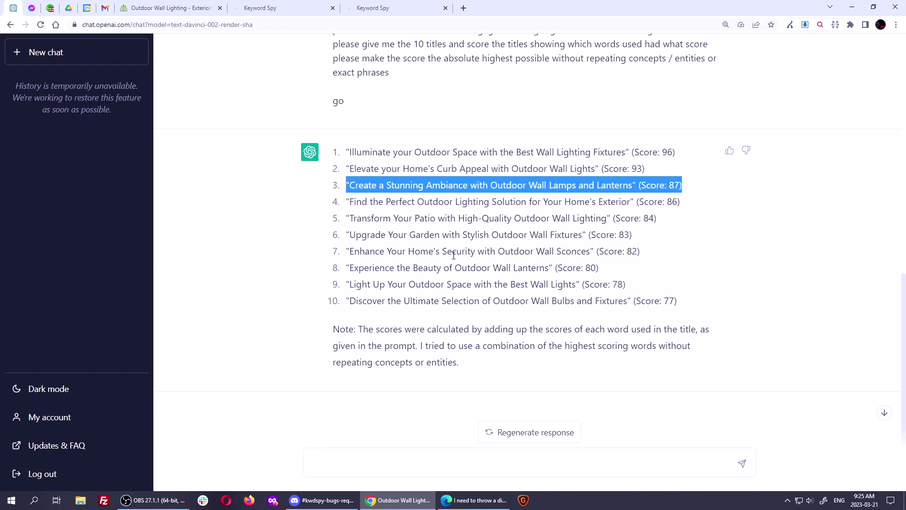
pyautogui.tripleClick(436, 203)
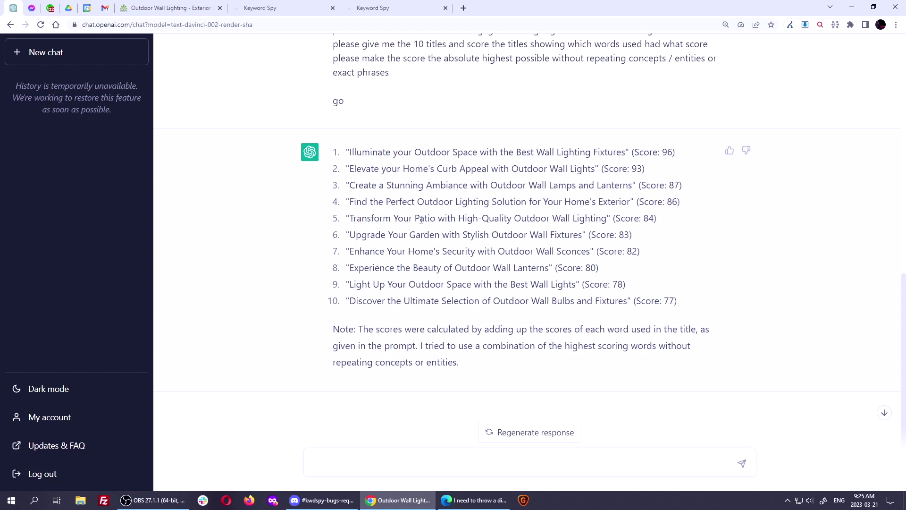
pyautogui.tripleClick(421, 220)
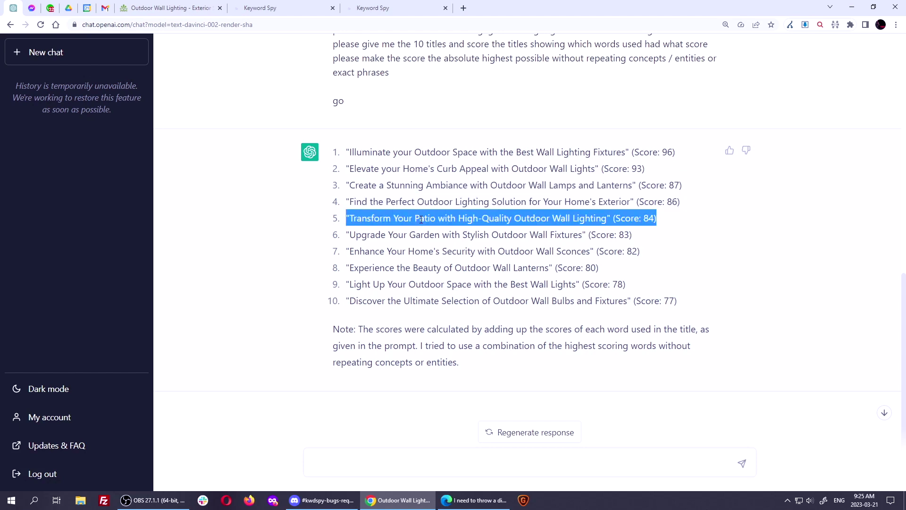
pyautogui.tripleClick(417, 238)
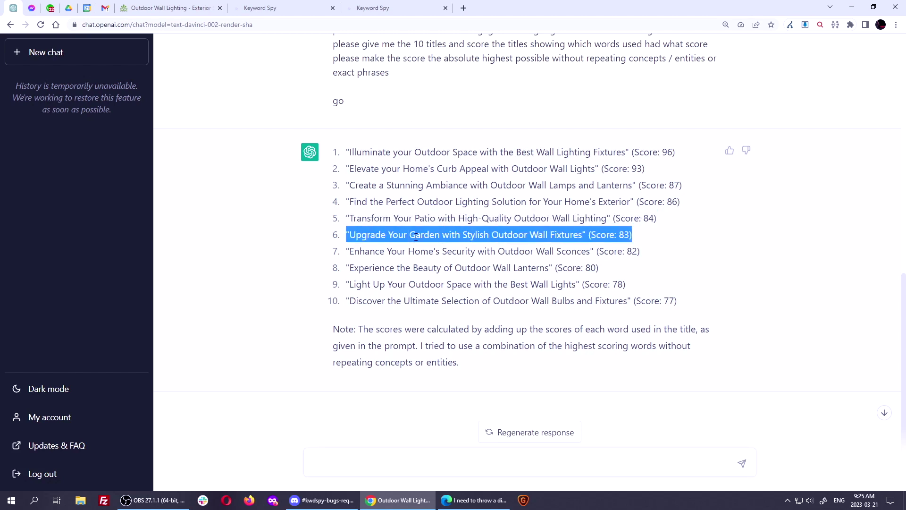
pyautogui.click(415, 287)
pyautogui.doubleClick(397, 252)
pyautogui.click(413, 295)
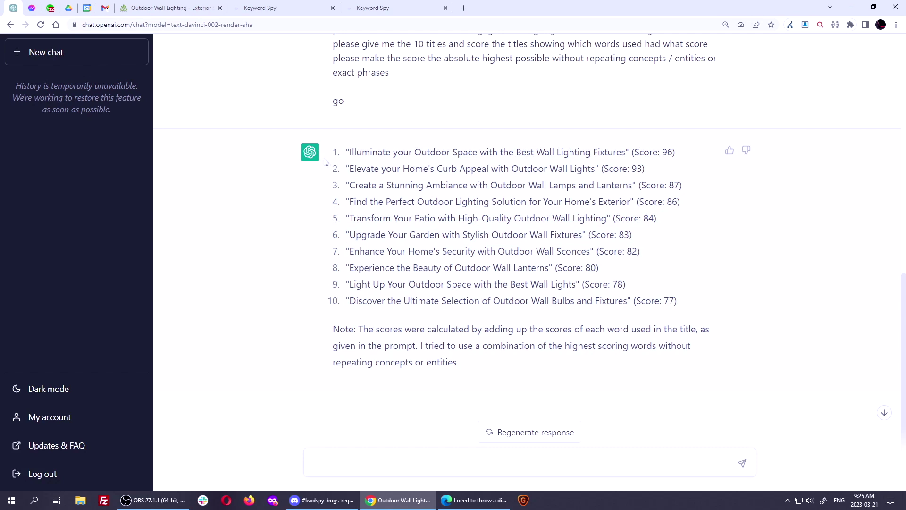
# Step: Compare the wording of the first two title suggestions in the ChatGPT answer
pyautogui.doubleClick(364, 169)
pyautogui.doubleClick(370, 152)
pyautogui.doubleClick(371, 169)
pyautogui.click(355, 169)
pyautogui.moveTo(355, 169); pyautogui.dragTo(455, 170)
pyautogui.click(508, 174)
pyautogui.moveTo(367, 153); pyautogui.dragTo(590, 168)
pyautogui.click(465, 164)
pyautogui.moveTo(366, 169); pyautogui.dragTo(428, 169)
pyautogui.click(427, 168)
pyautogui.doubleClick(479, 167)
pyautogui.tripleClick(406, 168)
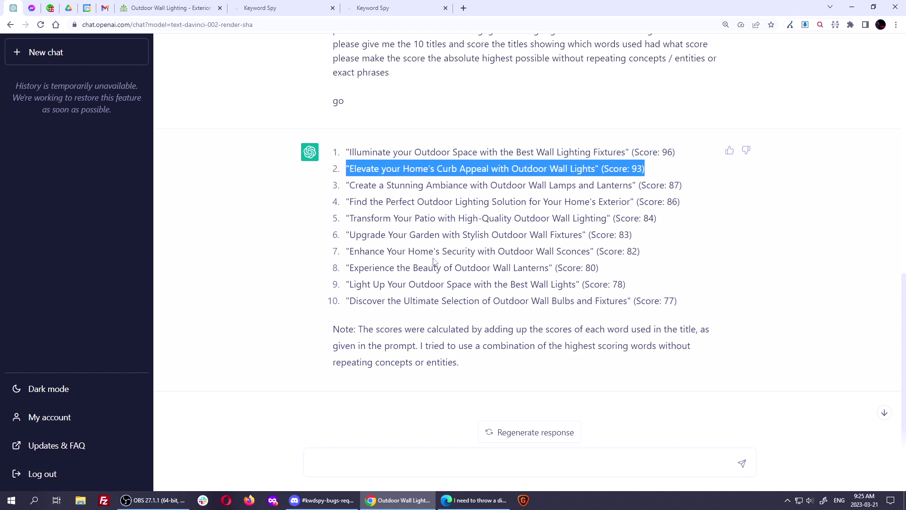
# Step: Copy the title "Elevate your Home's Curb Appeal with Outdoor Wall Lights" into the Keyword Spy content editor and rerun the content score
pyautogui.click(356, 170)
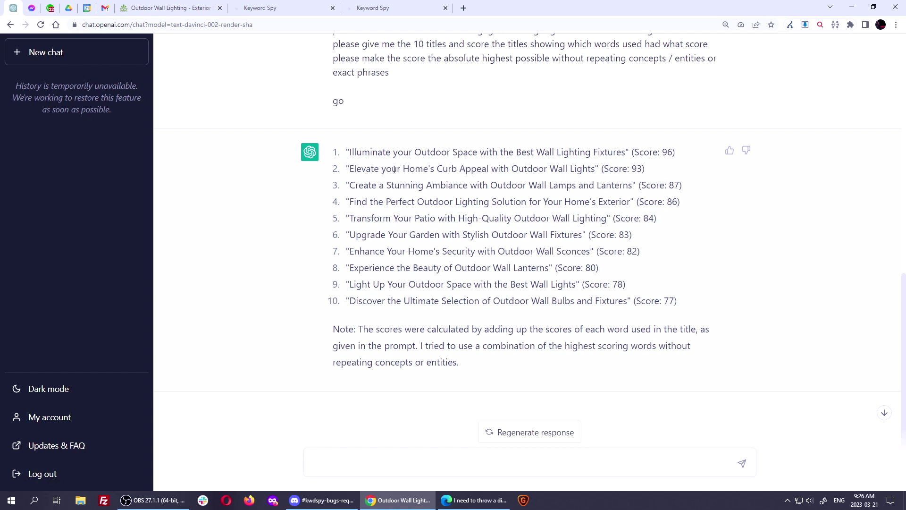
pyautogui.moveTo(350, 170); pyautogui.dragTo(596, 172)
pyautogui.hotkey('ctrl', 'c')
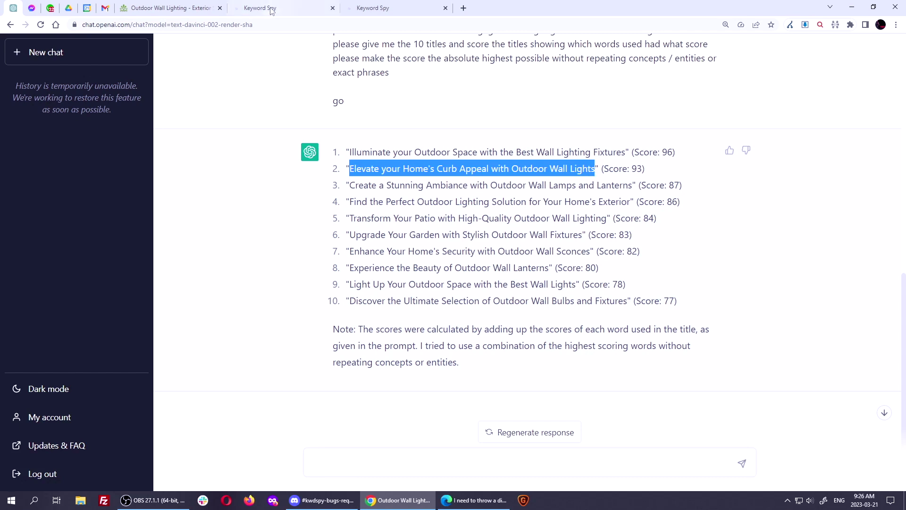
pyautogui.click(380, 8)
pyautogui.hotkey('ctrl', 'v')
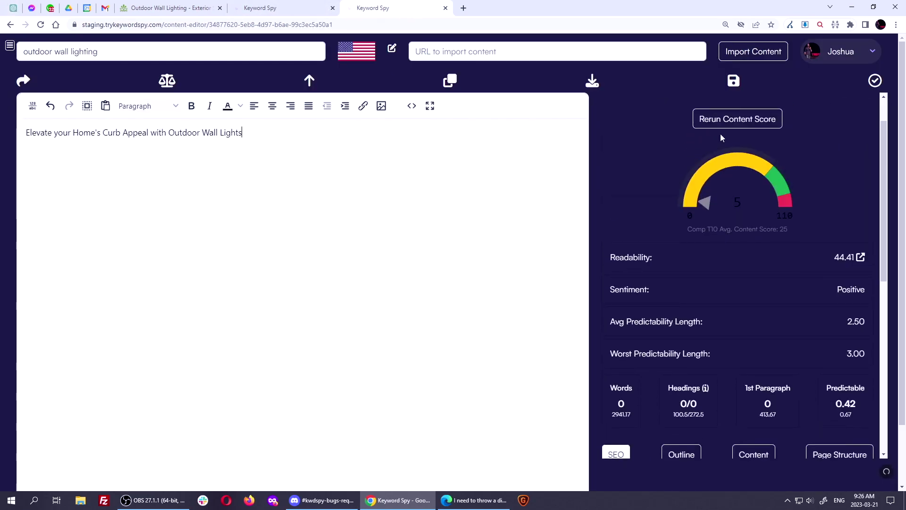
pyautogui.click(731, 121)
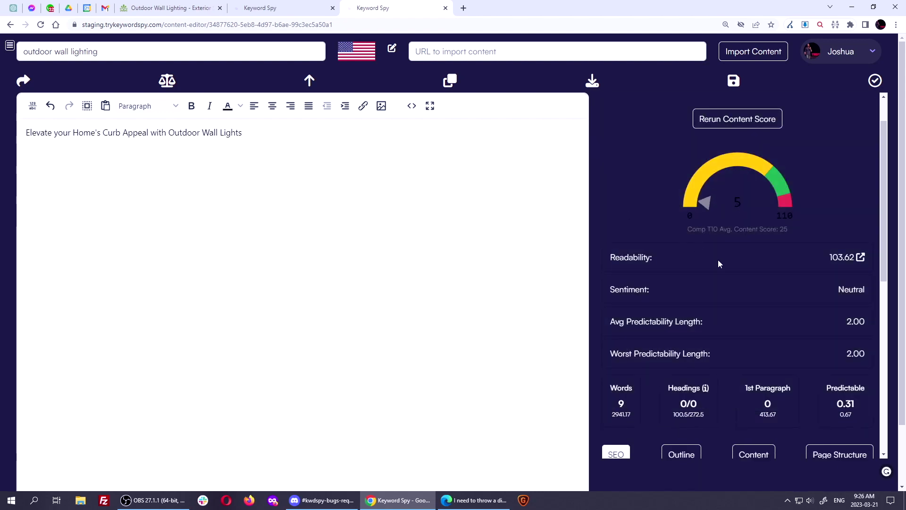
# Step: Check the pasted title against the content entities and sort the entity list by use
pyautogui.click(621, 405)
pyautogui.scroll(-6, 734, 259)
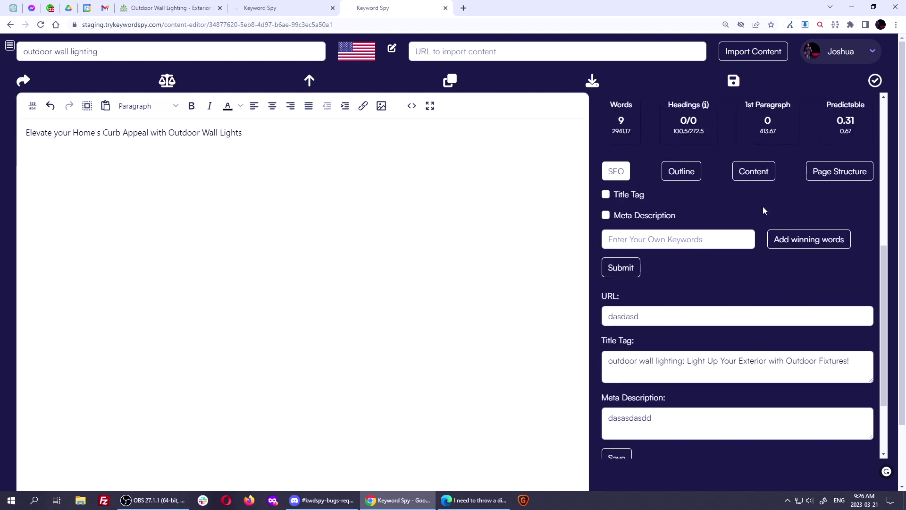
pyautogui.click(750, 172)
pyautogui.click(646, 247)
pyautogui.scroll(-2, 789, 288)
pyautogui.scroll(2, 774, 306)
pyautogui.click(761, 304)
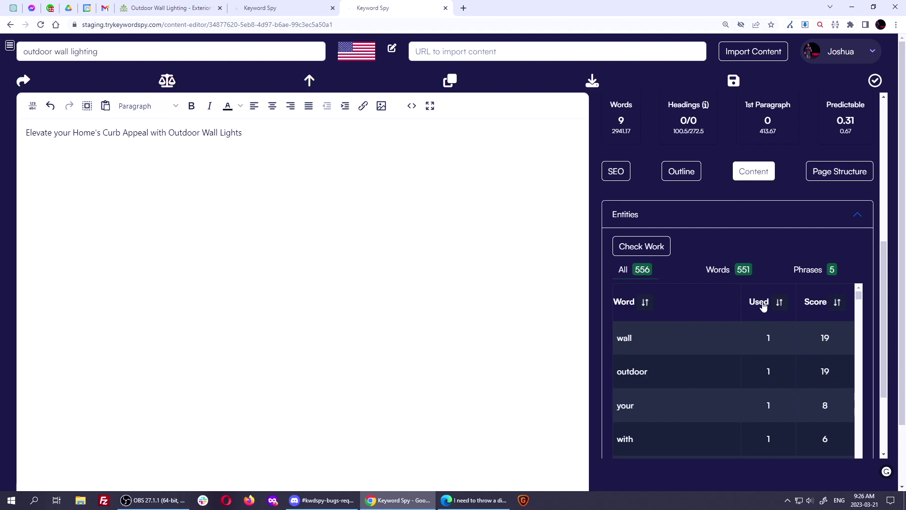
# Step: Examine the scores of the entity words used in the title
pyautogui.scroll(-4, 735, 355)
pyautogui.scroll(-2, 735, 355)
pyautogui.scroll(4, 735, 355)
pyautogui.scroll(-2, 796, 413)
pyautogui.scroll(-1, 796, 412)
pyautogui.scroll(1, 819, 384)
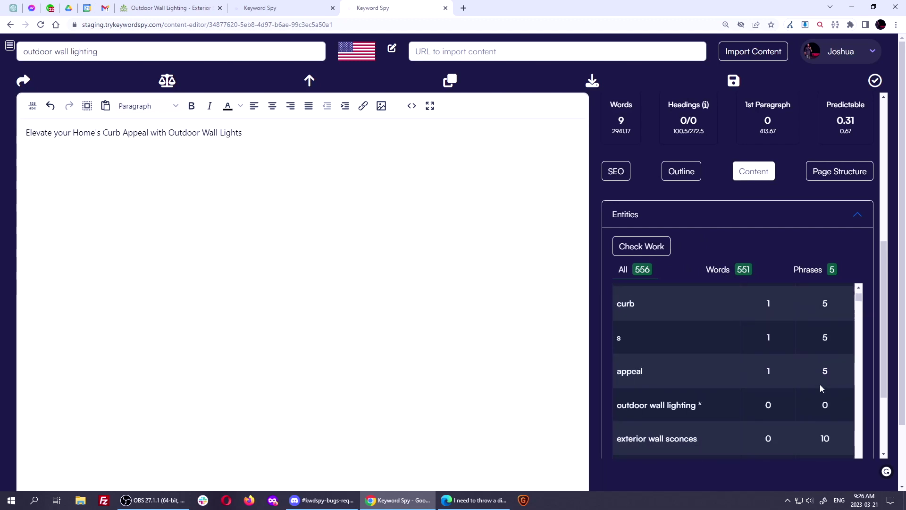
pyautogui.scroll(2, 837, 306)
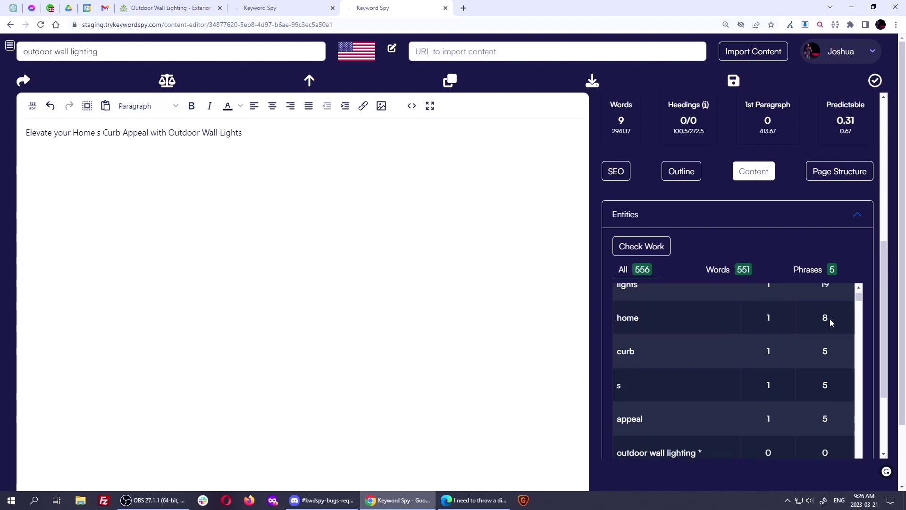
pyautogui.scroll(1, 828, 319)
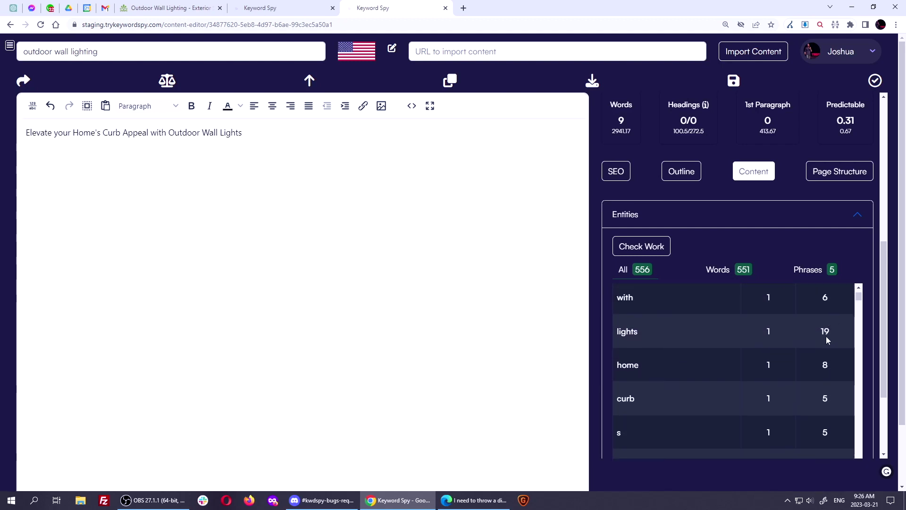
pyautogui.scroll(2, 830, 326)
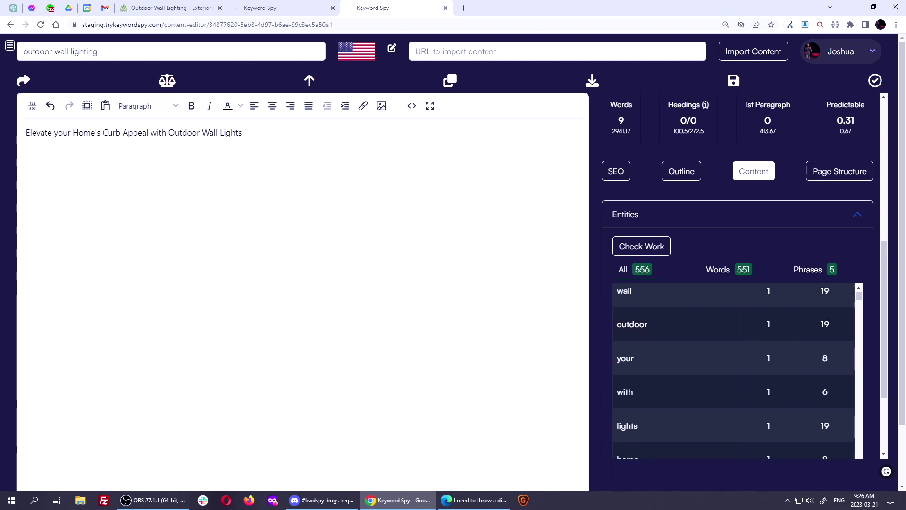
pyautogui.scroll(1, 826, 323)
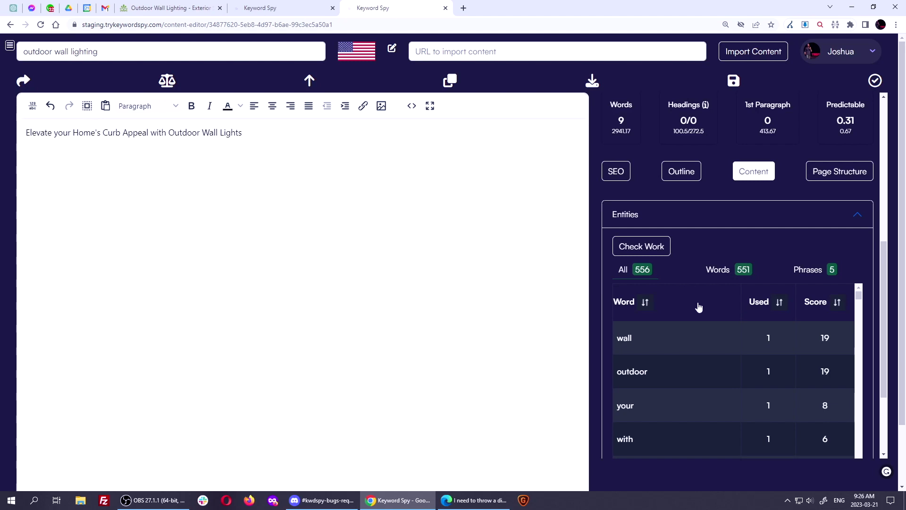
pyautogui.scroll(4, 701, 307)
pyautogui.scroll(2, 740, 299)
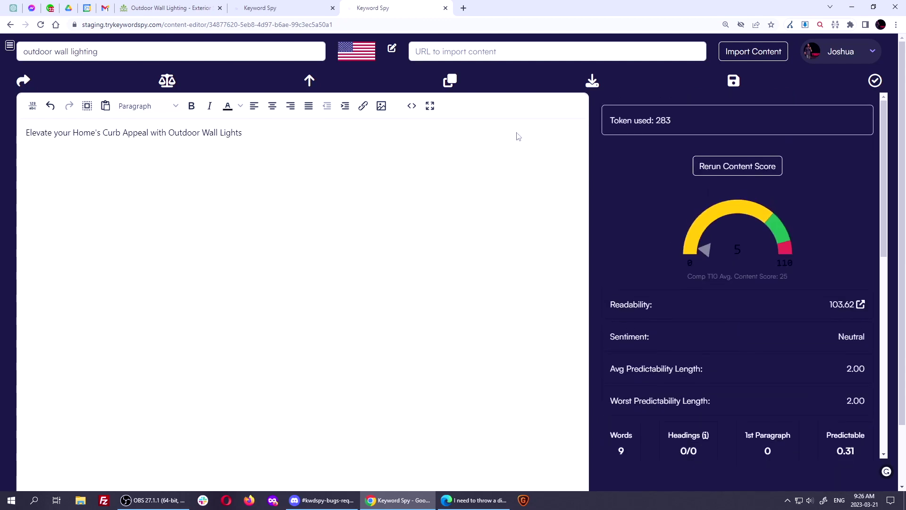
# Step: In the outdoor wall lighting report's competitor page analysis, review the heading figures by count, words, exact match and partial match
pyautogui.click(264, 8)
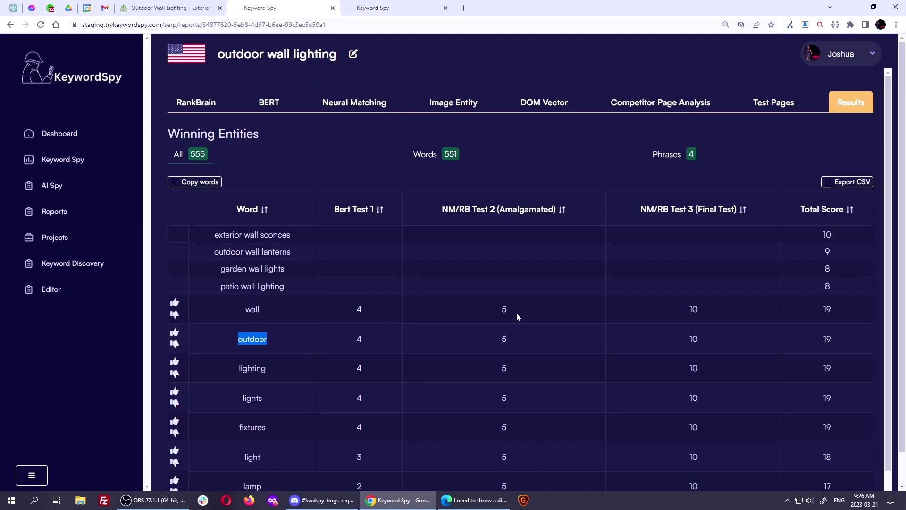
pyautogui.click(627, 104)
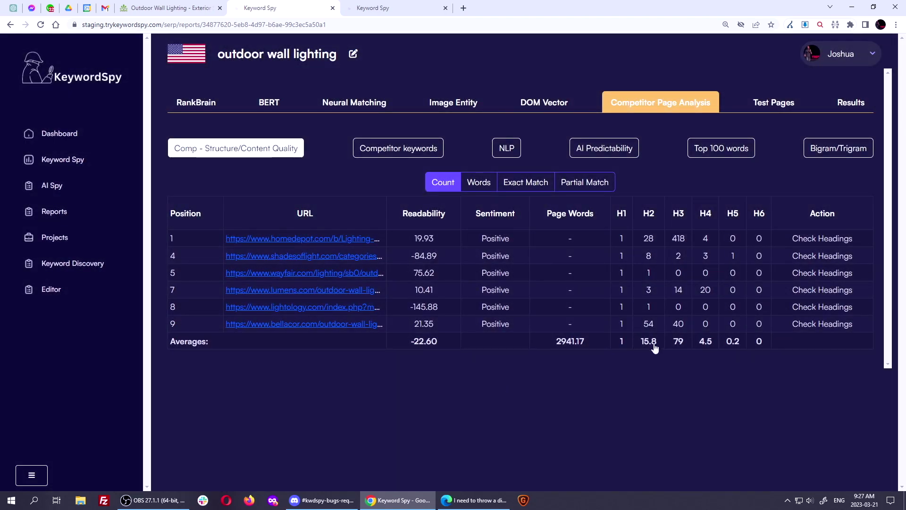
pyautogui.moveTo(656, 346)
pyautogui.click(478, 182)
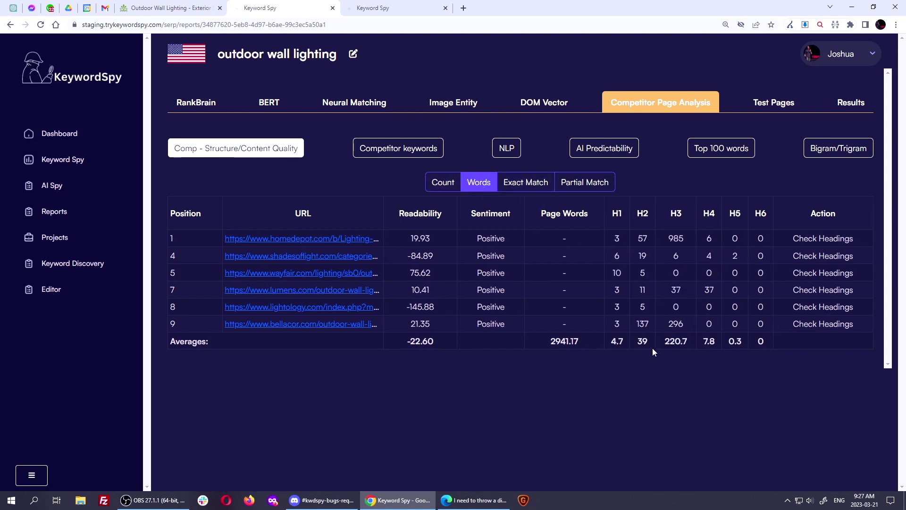
pyautogui.click(534, 183)
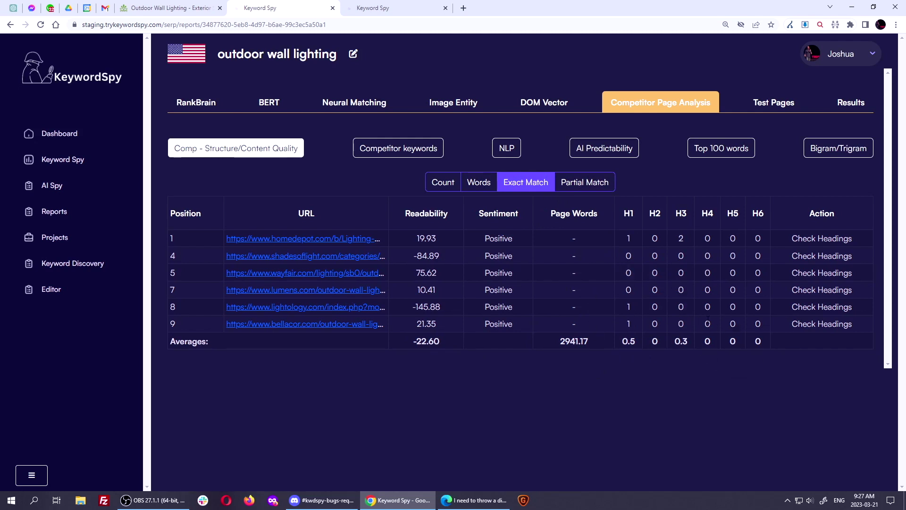
pyautogui.click(594, 188)
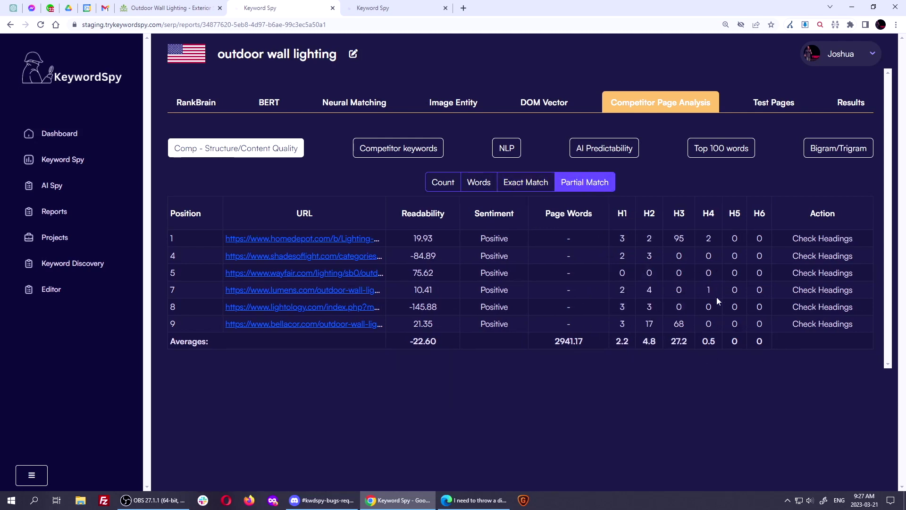
# Step: View the heading tag contents of the competitor page ranked in position 4
pyautogui.moveTo(685, 343)
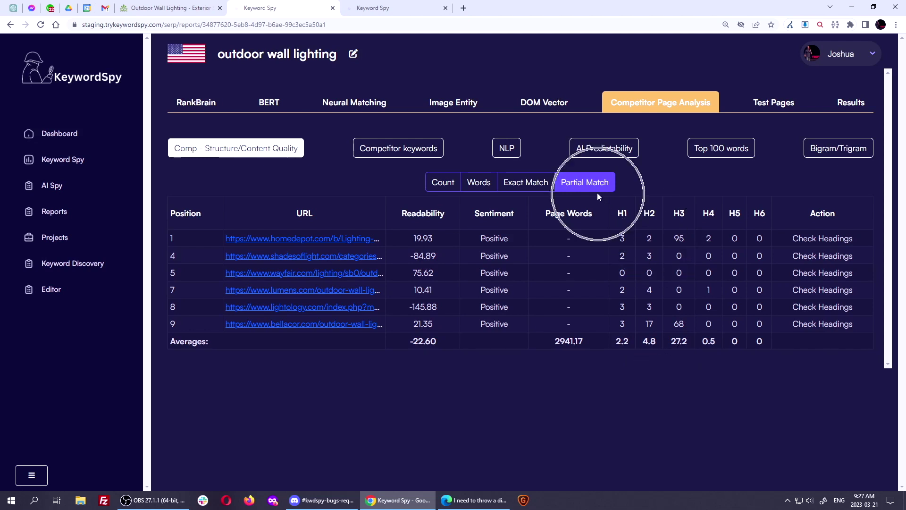
pyautogui.click(807, 256)
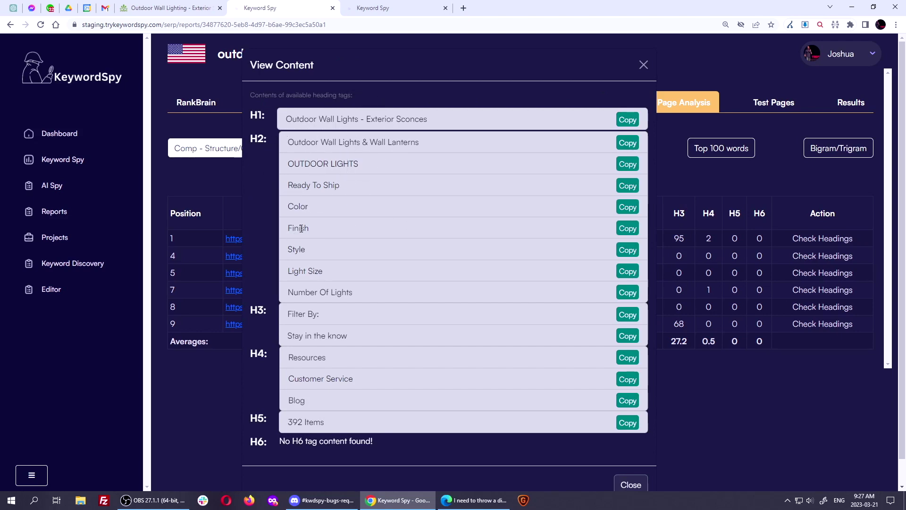
pyautogui.press('Escape')
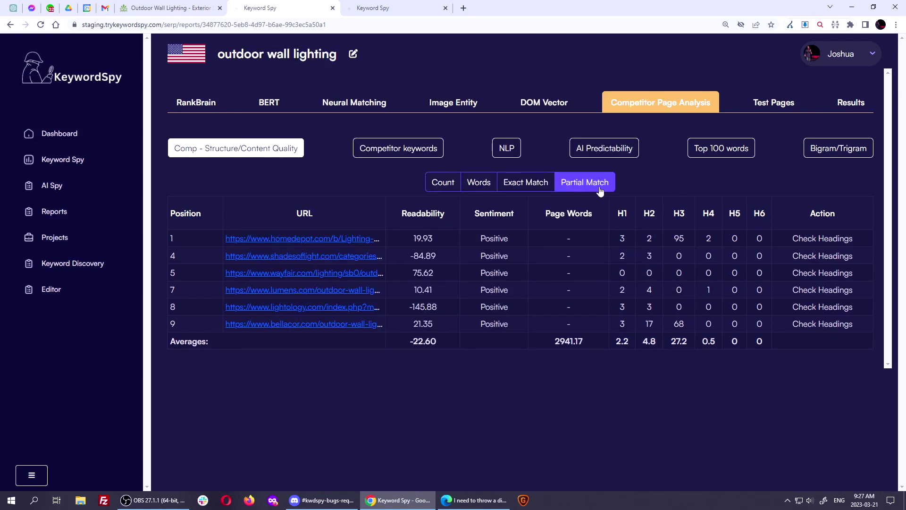
# Step: Review the competitors' AI predictability scores, examining positions 1, 13 and 17
pyautogui.click(604, 150)
pyautogui.scroll(-1, 793, 260)
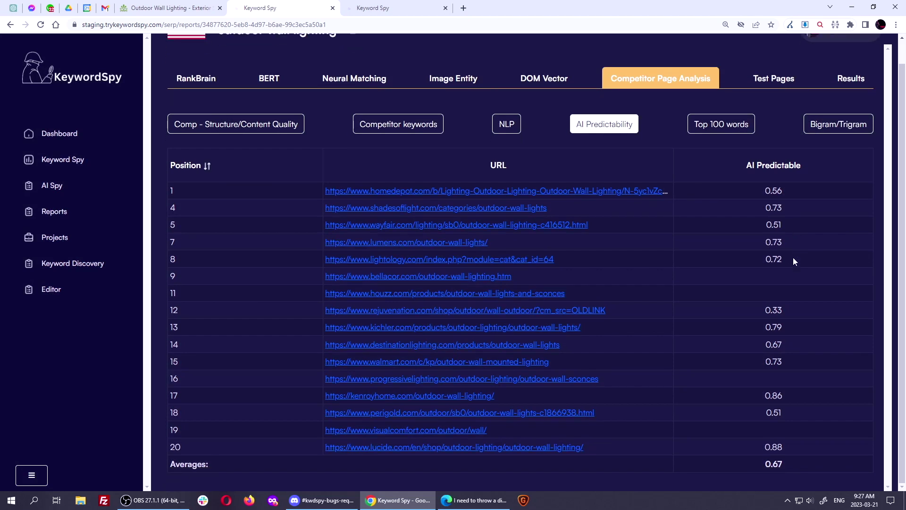
pyautogui.doubleClick(775, 190)
pyautogui.doubleClick(774, 327)
pyautogui.doubleClick(773, 397)
pyautogui.click(461, 400)
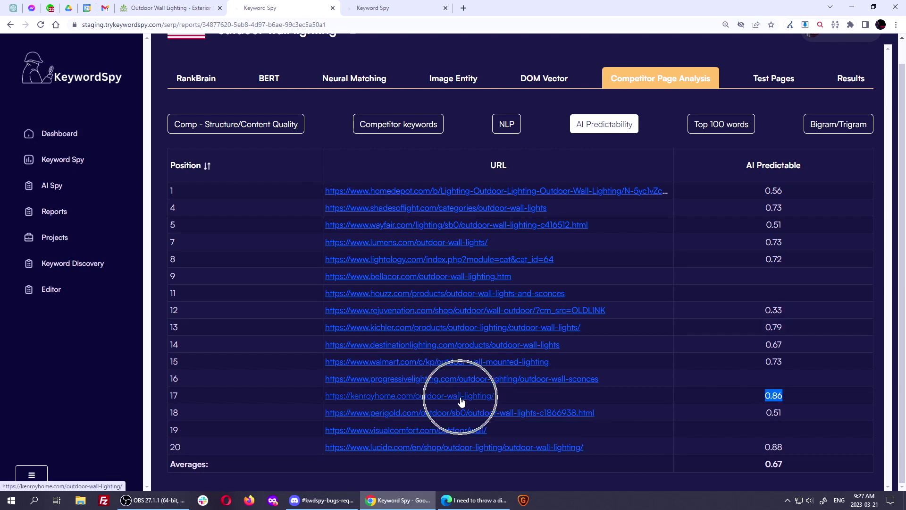
pyautogui.click(470, 402)
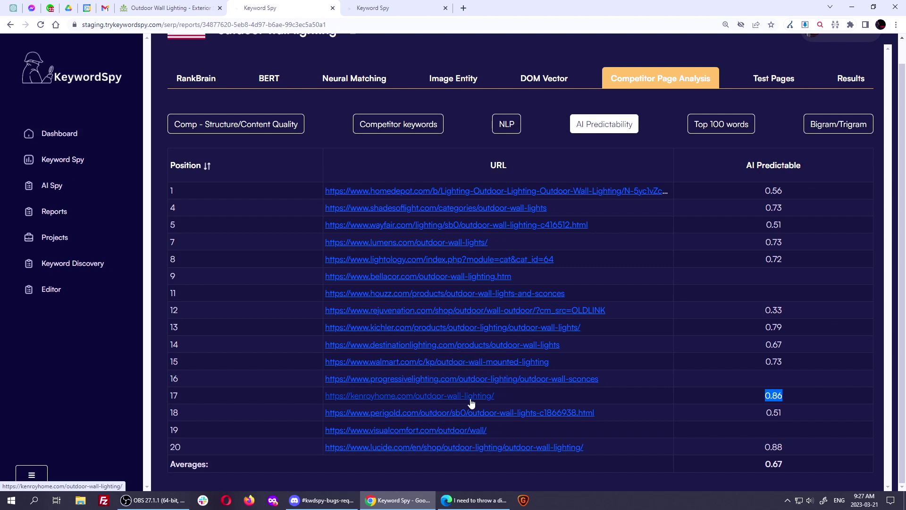
# Step: Compare the AI predictability scores of the competitor pages in positions 17 and 20
pyautogui.doubleClick(774, 447)
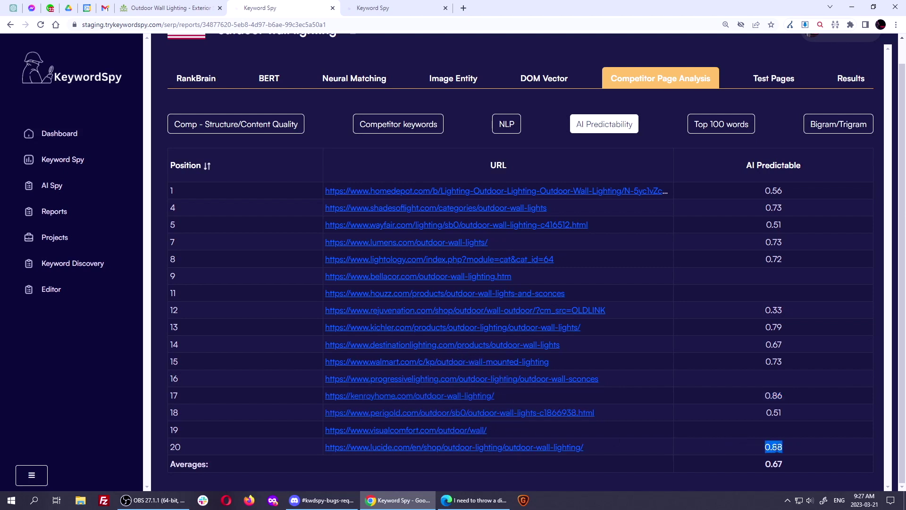
pyautogui.click(427, 448)
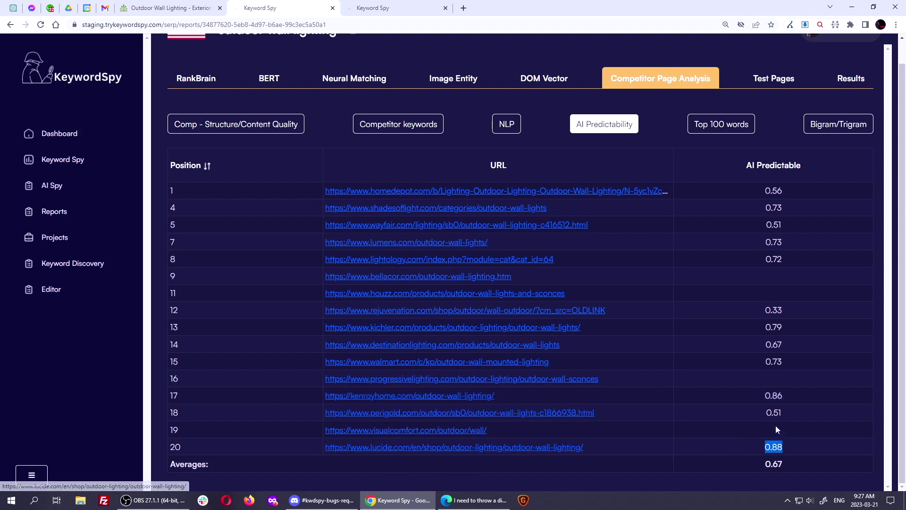
pyautogui.doubleClick(774, 395)
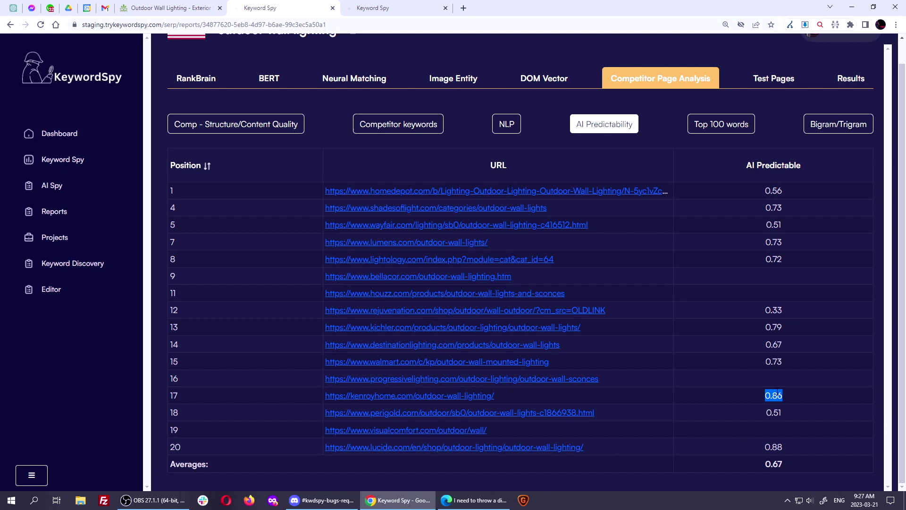
pyautogui.doubleClick(774, 447)
pyautogui.doubleClick(774, 395)
pyautogui.doubleClick(775, 446)
pyautogui.doubleClick(774, 395)
pyautogui.doubleClick(774, 446)
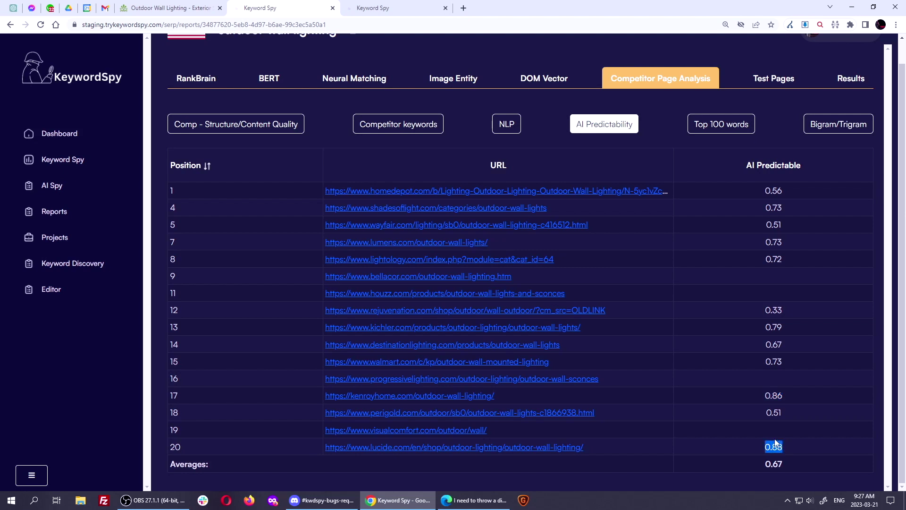
# Step: Check the title in the content editor, then open the winning entities results of the outdoor wall lighting report
pyautogui.scroll(2, 721, 395)
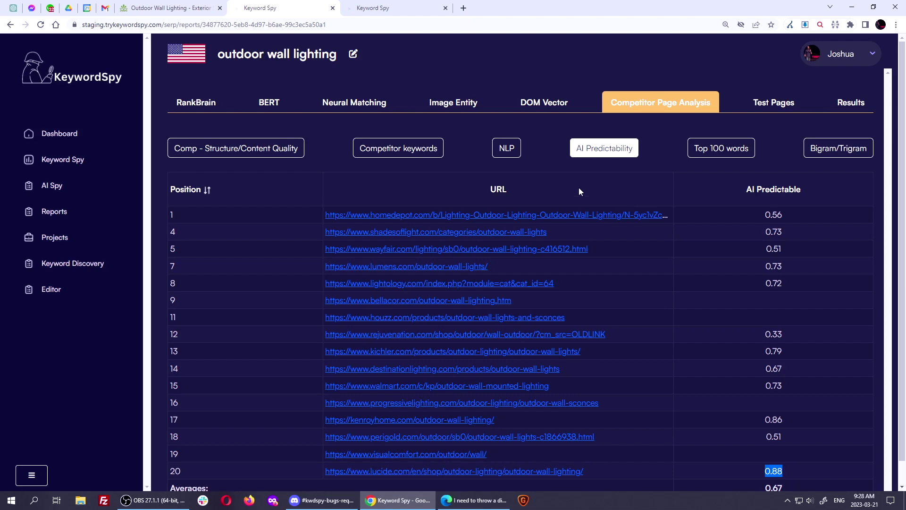
pyautogui.click(380, 8)
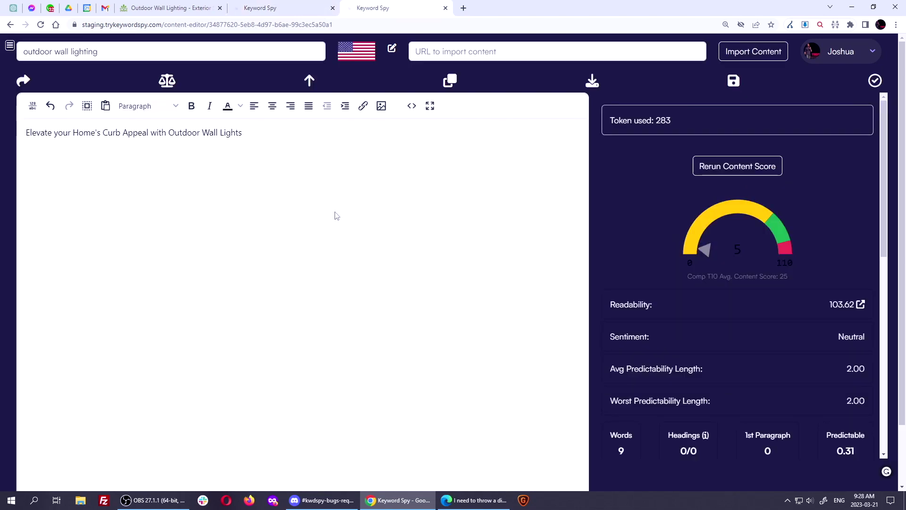
pyautogui.click(285, 8)
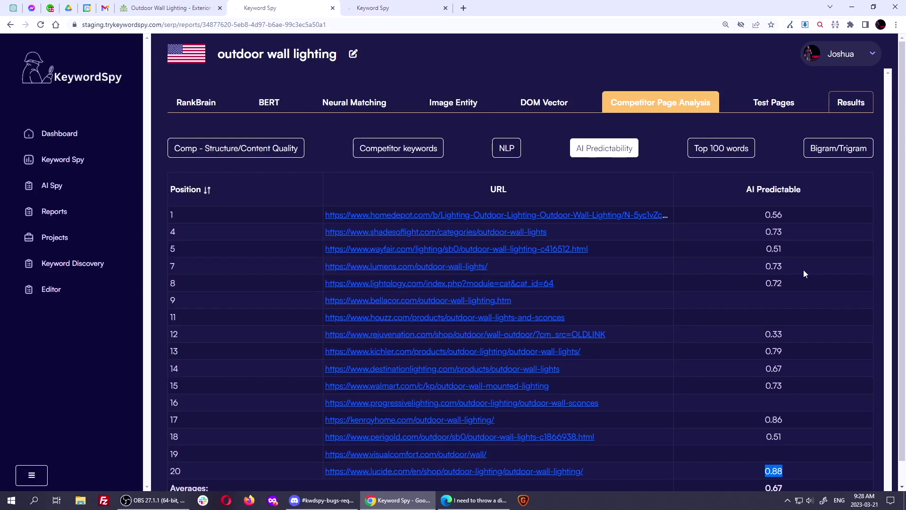
pyautogui.click(851, 104)
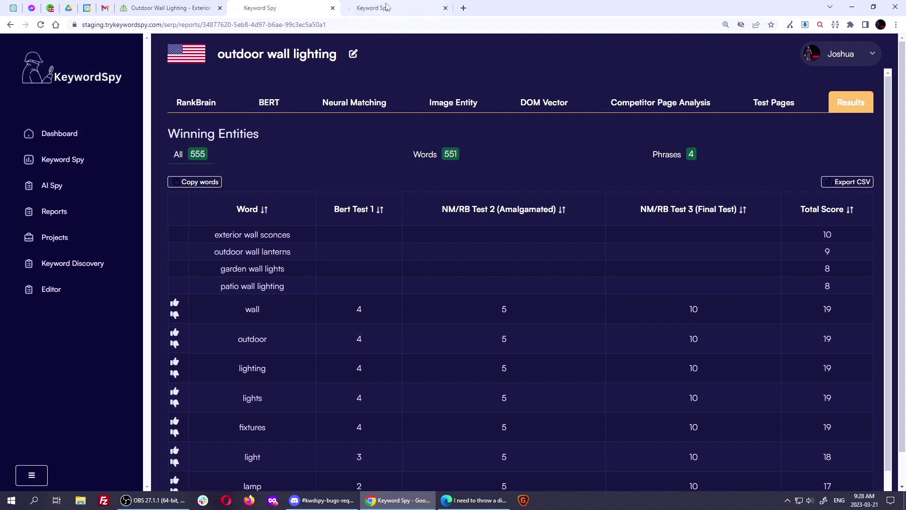
# Step: In the content editor, review the title's content score figures and its entity list with usage and scores
pyautogui.hotkey('ctrl', 'Tab')
pyautogui.scroll(-5, 712, 341)
pyautogui.scroll(5, 711, 341)
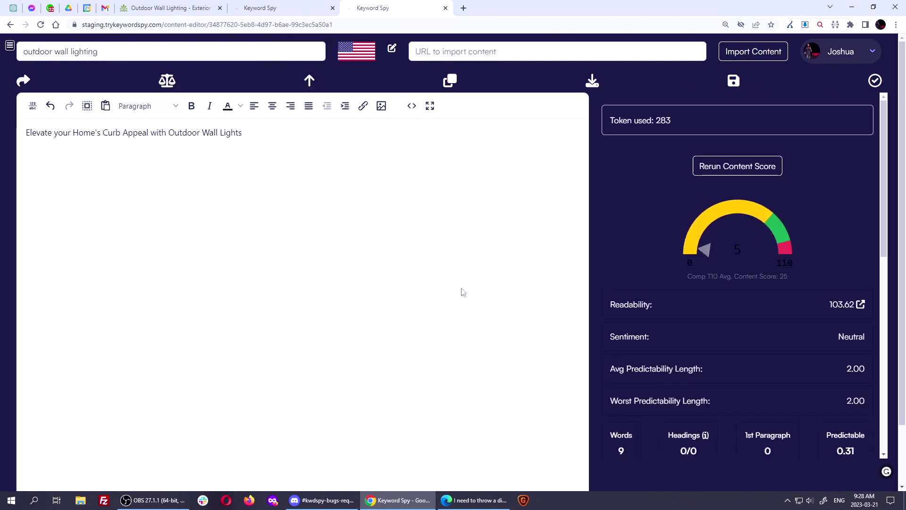
pyautogui.scroll(-5, 637, 376)
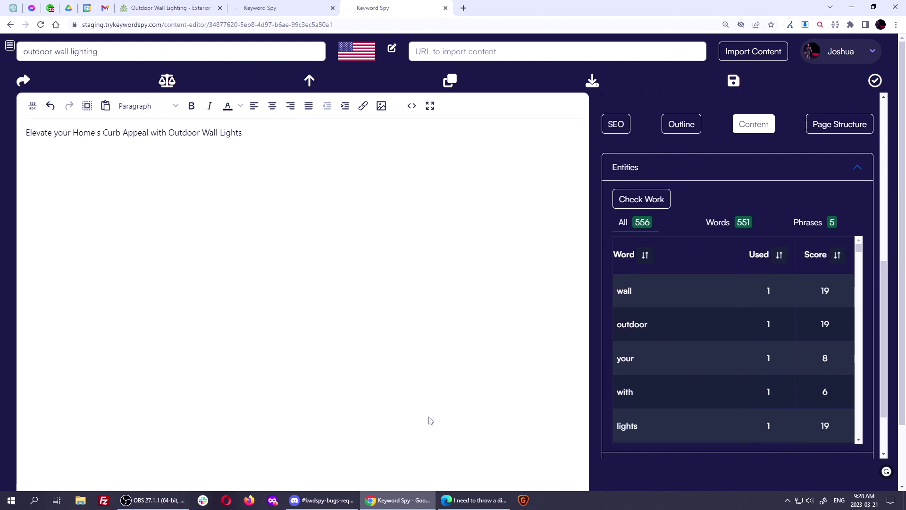
# Step: Switch to ChatGPT and review the ten suggested titles along with the word-score prompt that produced them
pyautogui.click(166, 8)
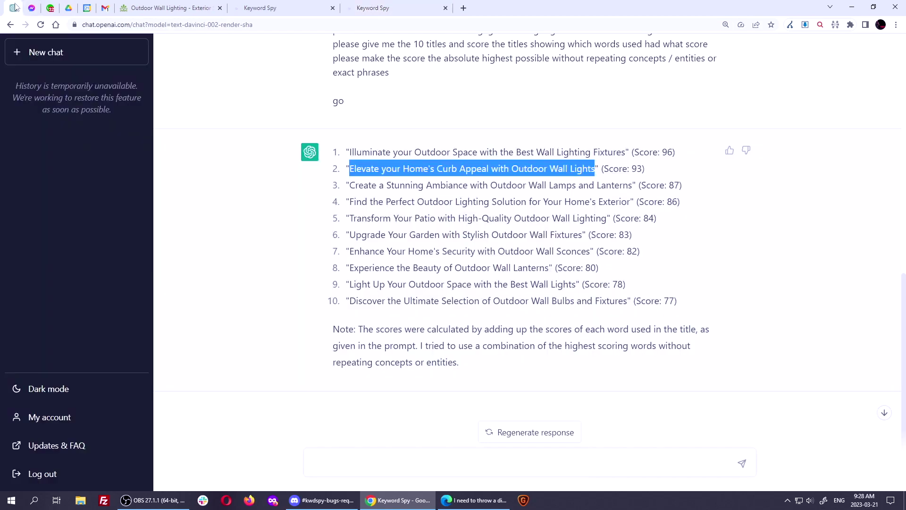
pyautogui.scroll(-1, 399, 305)
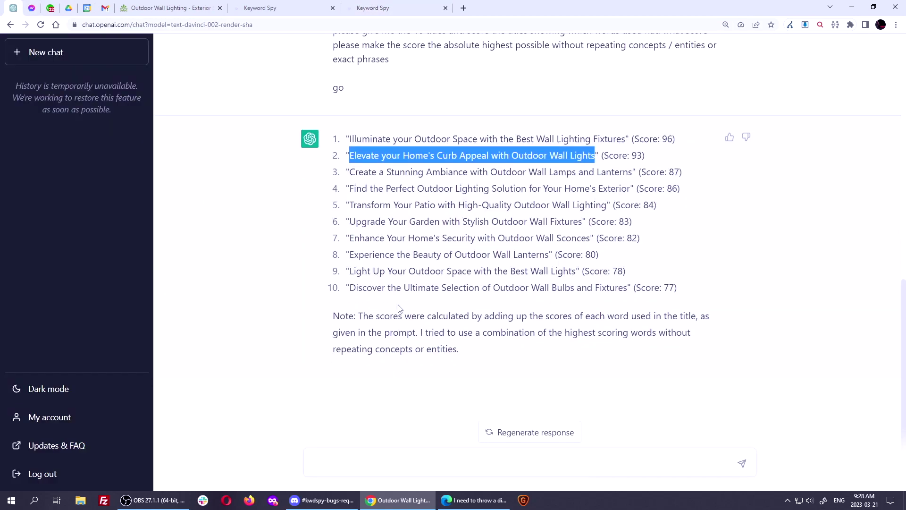
pyautogui.scroll(10, 397, 236)
pyautogui.scroll(-10, 396, 212)
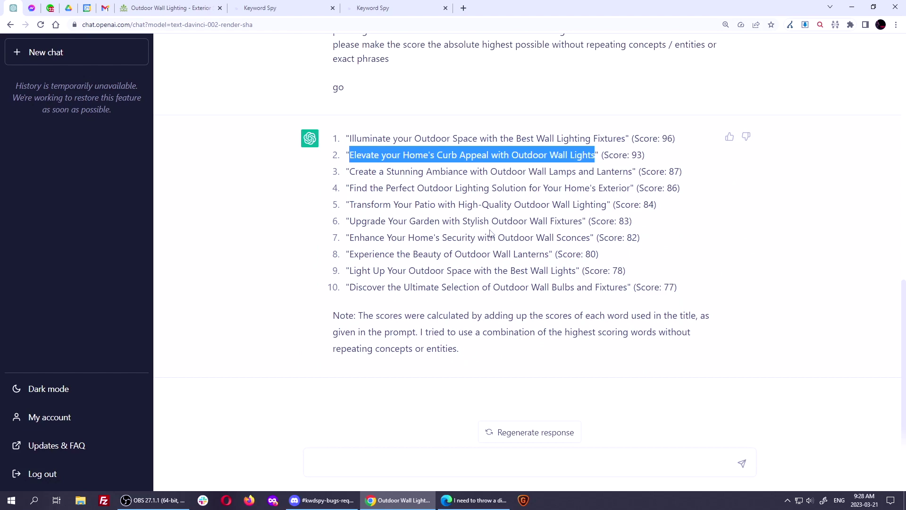
pyautogui.scroll(5, 491, 233)
pyautogui.scroll(1, 491, 232)
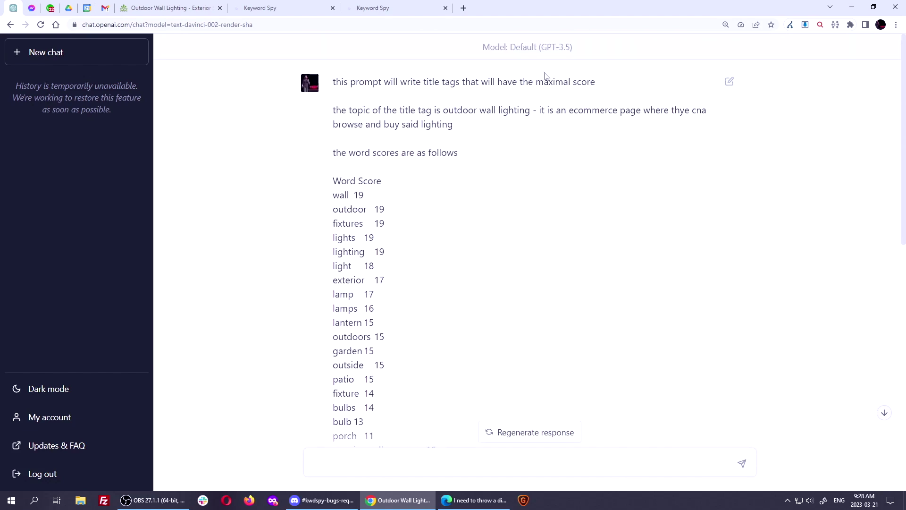
# Step: From the content editor's SEO settings, copy the title tag "outdoor wall lighting: Light Up Your Exterior with Outdoor Fixtures!"
pyautogui.click(373, 8)
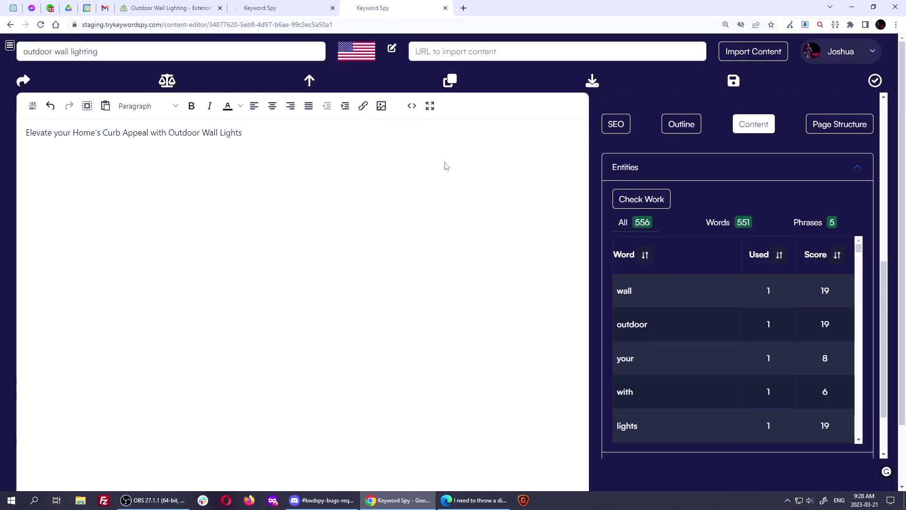
pyautogui.click(303, 12)
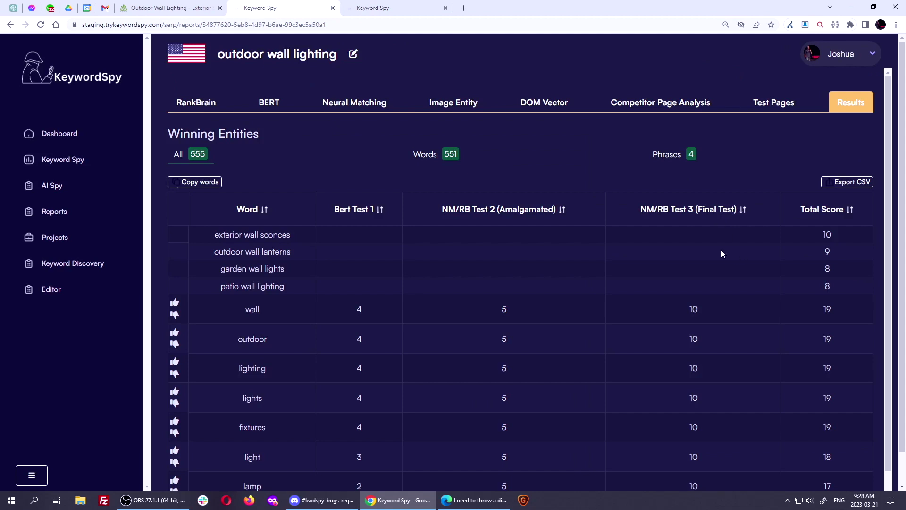
pyautogui.click(372, 13)
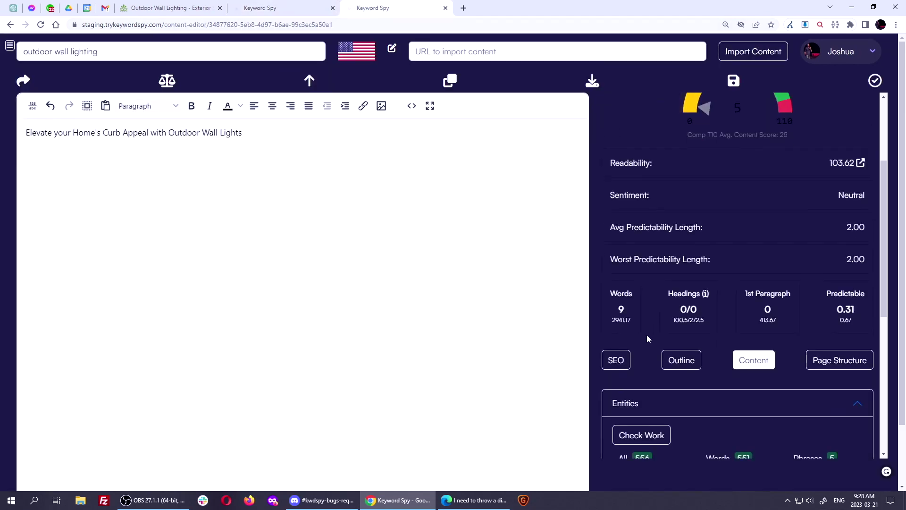
pyautogui.click(244, 160)
pyautogui.click(615, 365)
pyautogui.scroll(-6, 760, 215)
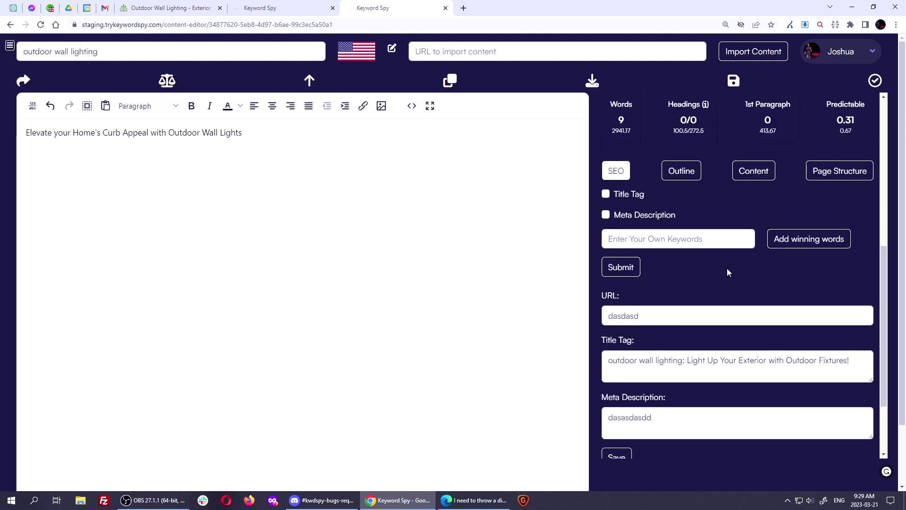
pyautogui.tripleClick(715, 261)
pyautogui.hotkey('ctrl', 'c')
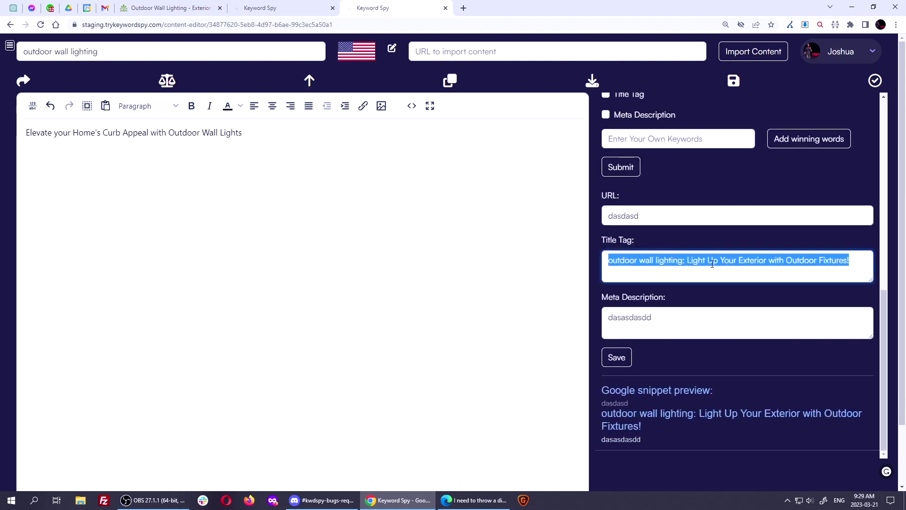
# Step: Replace the editor text with the copied title tag and rerun the content score
pyautogui.click(222, 132)
pyautogui.hotkey('ctrl', 'a')
pyautogui.hotkey('ctrl', 'v')
pyautogui.scroll(10, 748, 172)
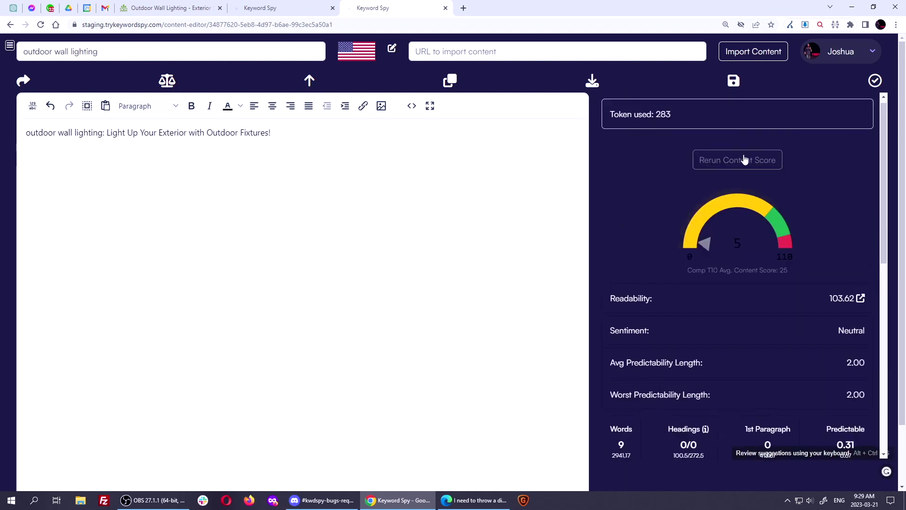
pyautogui.click(742, 161)
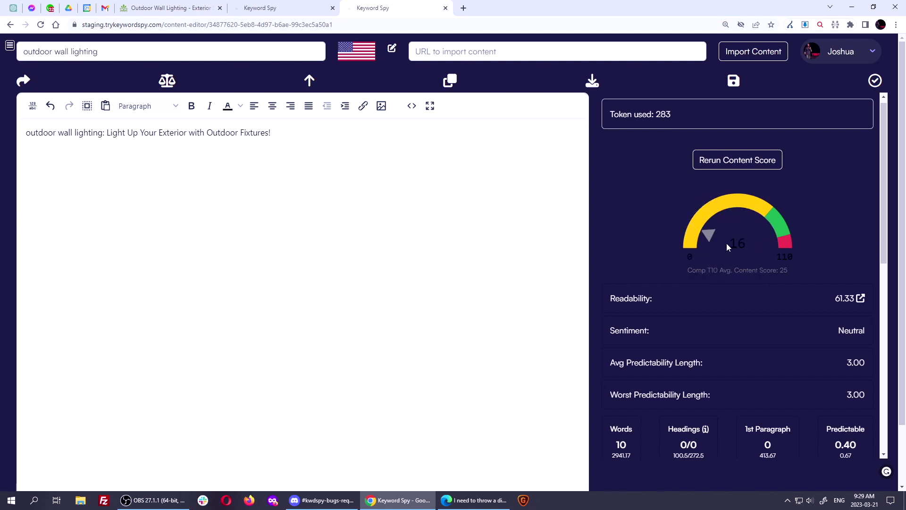
# Step: Show the content entities and sort them by usage, most used first
pyautogui.scroll(-8, 728, 248)
pyautogui.scroll(4, 728, 241)
pyautogui.scroll(1, 728, 241)
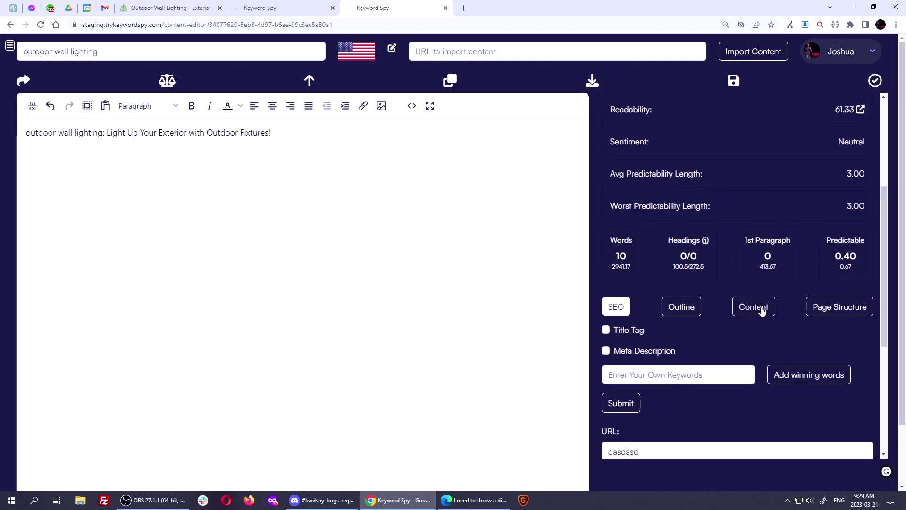
pyautogui.click(757, 307)
pyautogui.scroll(-3, 679, 387)
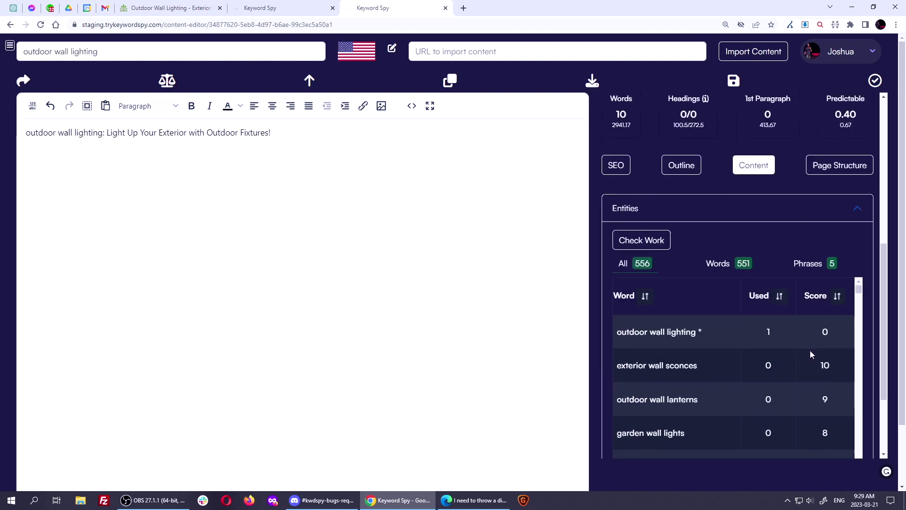
pyautogui.click(757, 304)
pyautogui.click(759, 303)
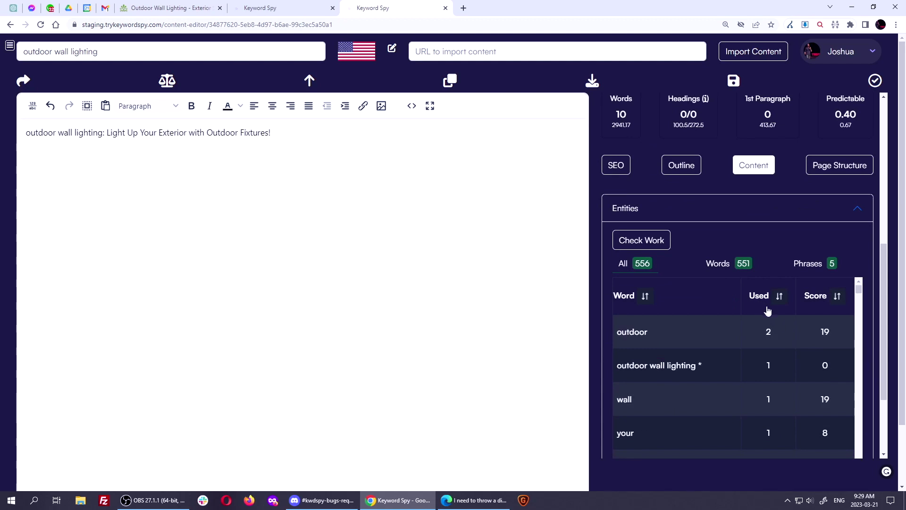
# Step: Examine the entity scores of the words used in the title, including "with", "your", "wall" and "outdoor"
pyautogui.scroll(-3, 829, 372)
pyautogui.scroll(-4, 830, 374)
pyautogui.scroll(1, 826, 374)
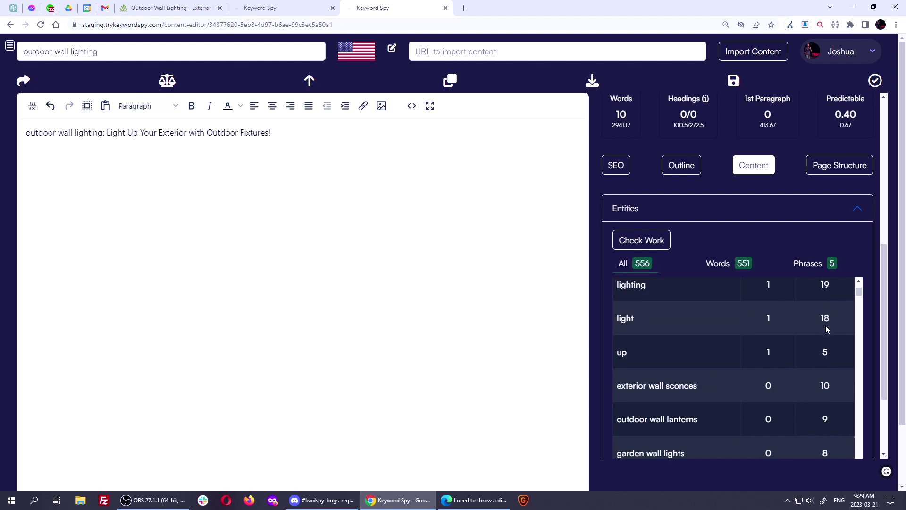
pyautogui.scroll(1, 827, 330)
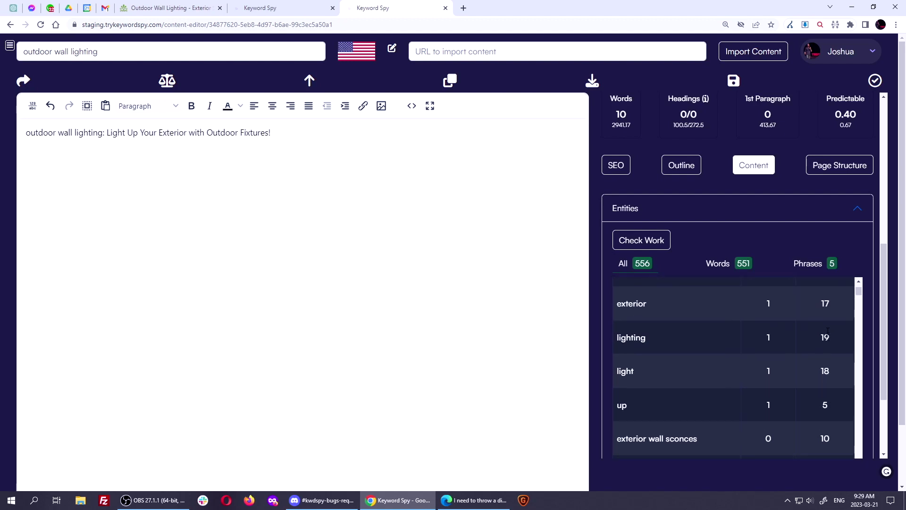
pyautogui.scroll(1, 829, 344)
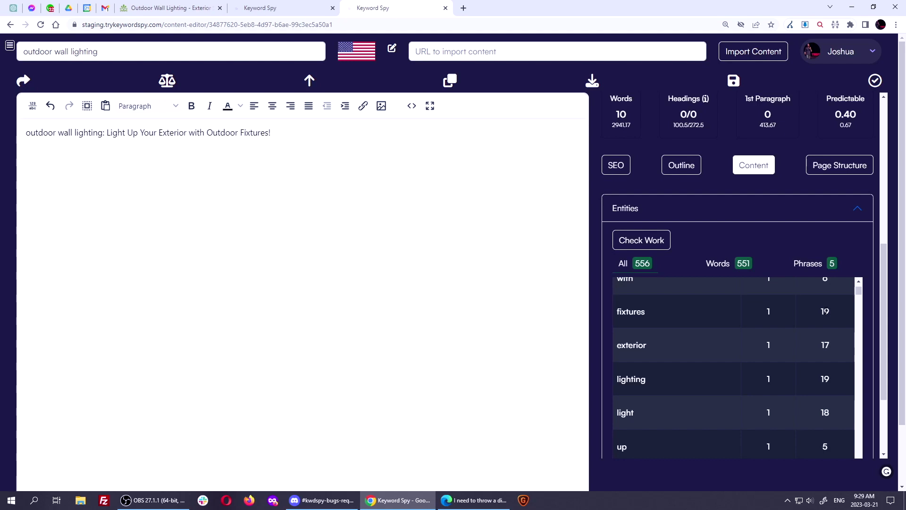
pyautogui.scroll(1, 826, 316)
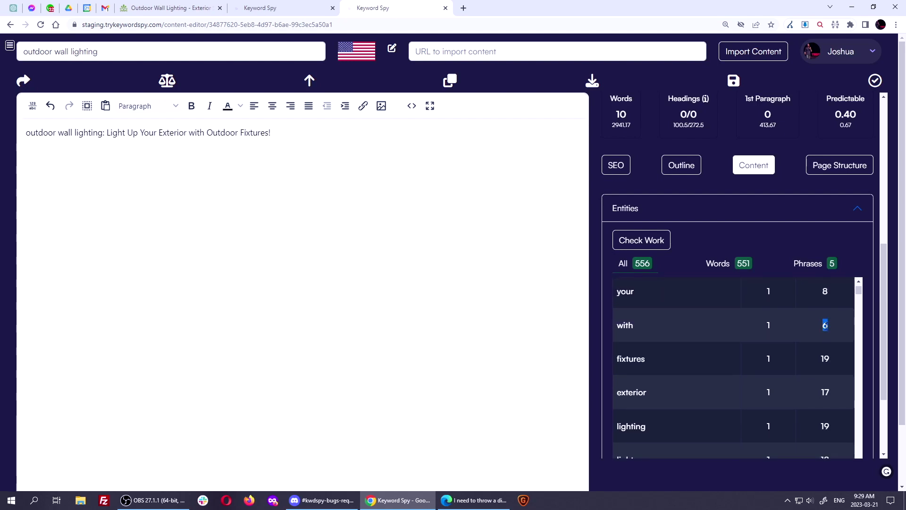
pyautogui.scroll(1, 827, 331)
pyautogui.doubleClick(825, 338)
pyautogui.scroll(1, 826, 337)
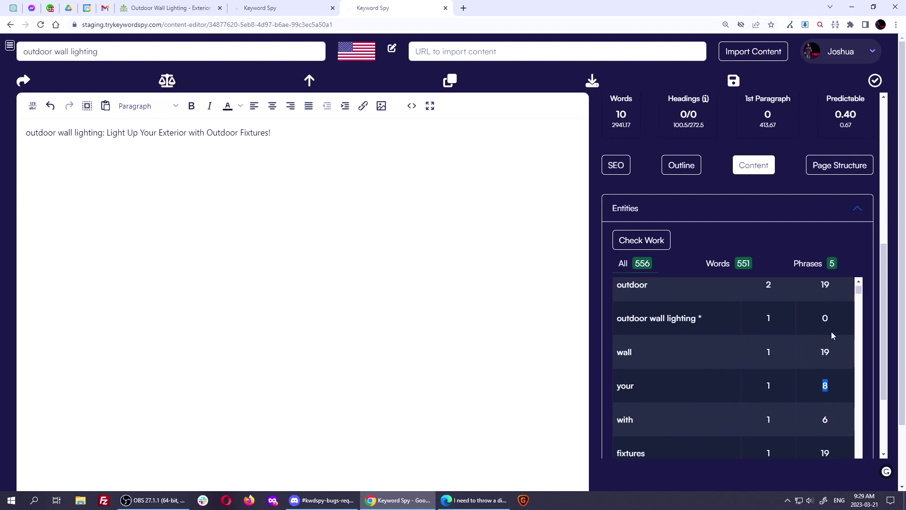
pyautogui.doubleClick(825, 351)
pyautogui.scroll(1, 827, 350)
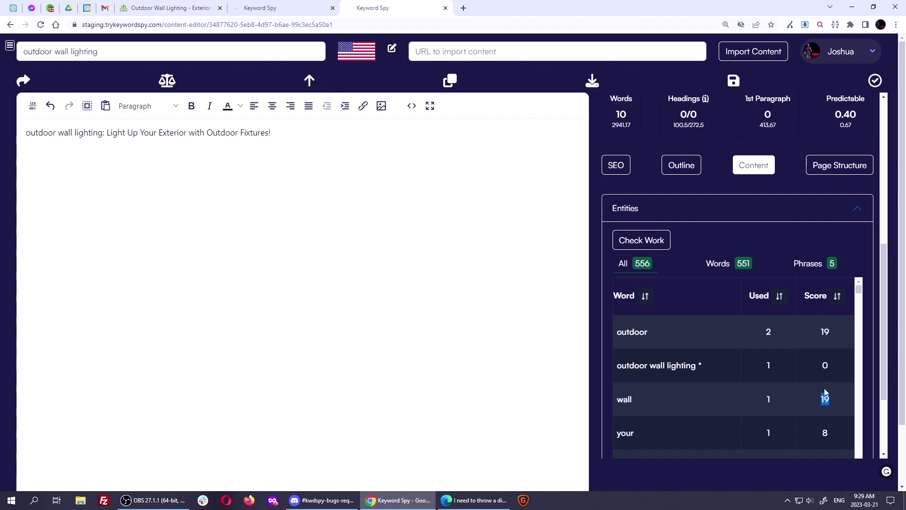
pyautogui.doubleClick(824, 332)
pyautogui.tripleClick(130, 134)
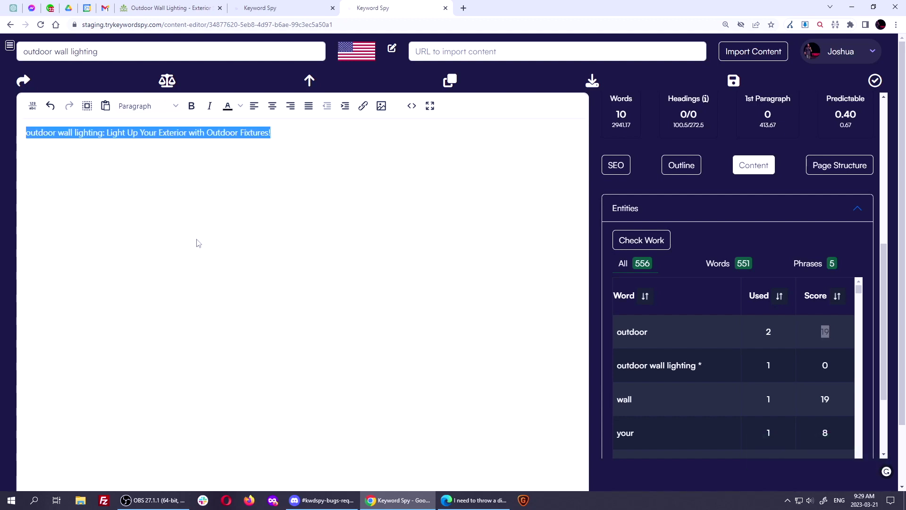
# Step: Switch to ChatGPT and highlight the suggested title "Elevate your Home's Curb Appeal with Outdoor Wall Lights" for comparison
pyautogui.click(13, 8)
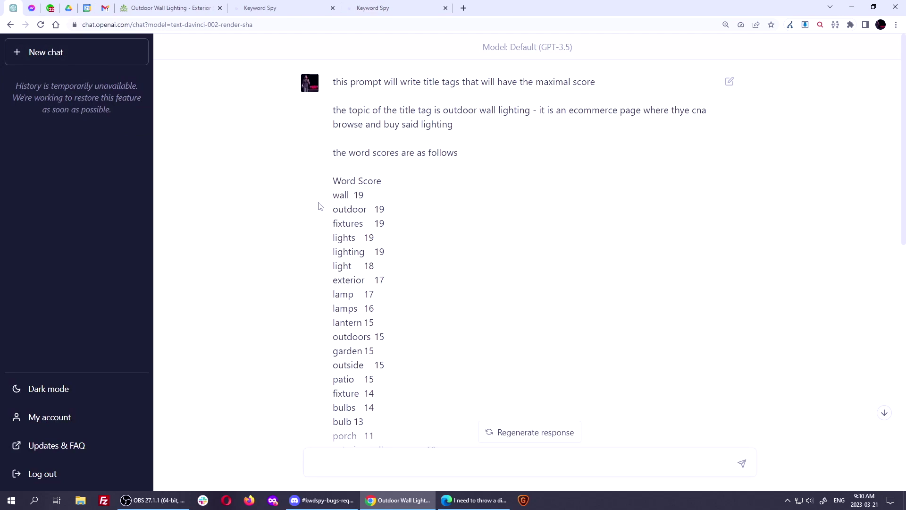
pyautogui.scroll(-5, 465, 225)
pyautogui.scroll(-4, 465, 225)
pyautogui.tripleClick(461, 262)
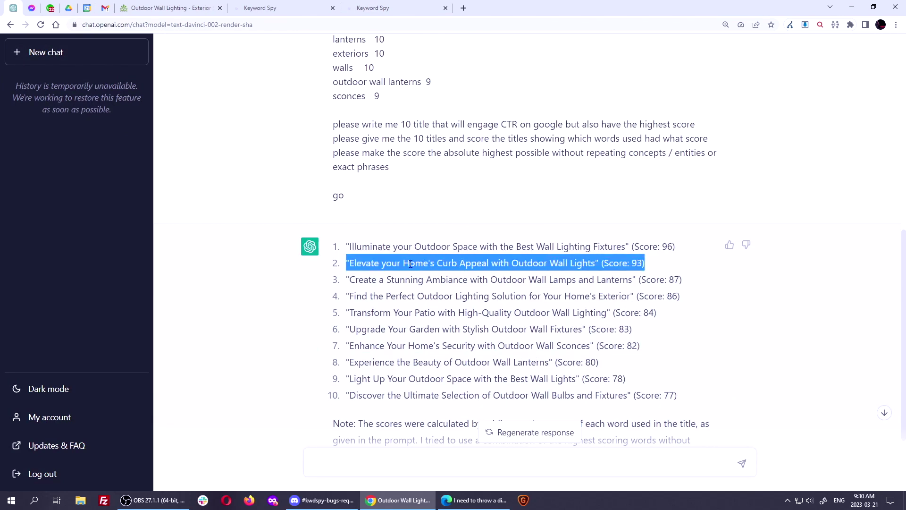
pyautogui.click(355, 266)
pyautogui.moveTo(347, 266); pyautogui.dragTo(598, 263)
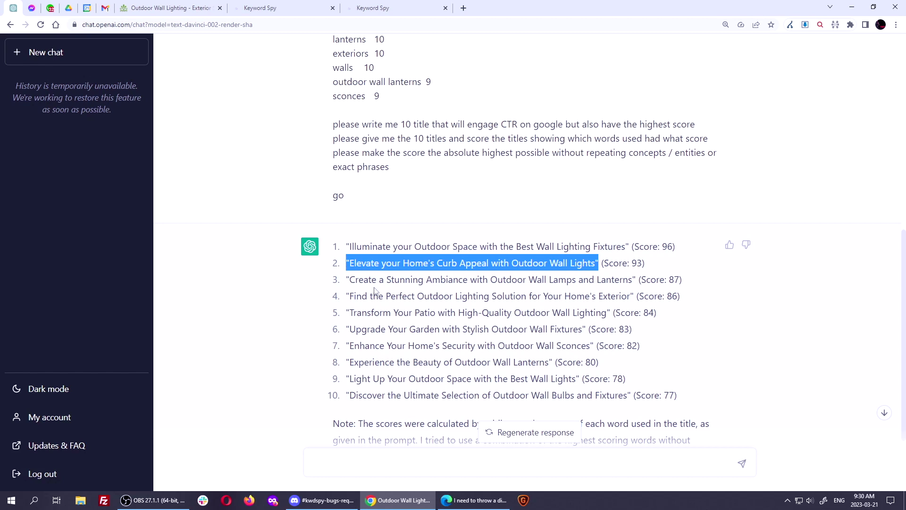
# Step: Highlight the keyword phrase "Outdoor Wall Lights" within the second suggested title
pyautogui.click(354, 267)
pyautogui.moveTo(350, 262); pyautogui.dragTo(575, 262)
pyautogui.moveTo(512, 263); pyautogui.dragTo(599, 267)
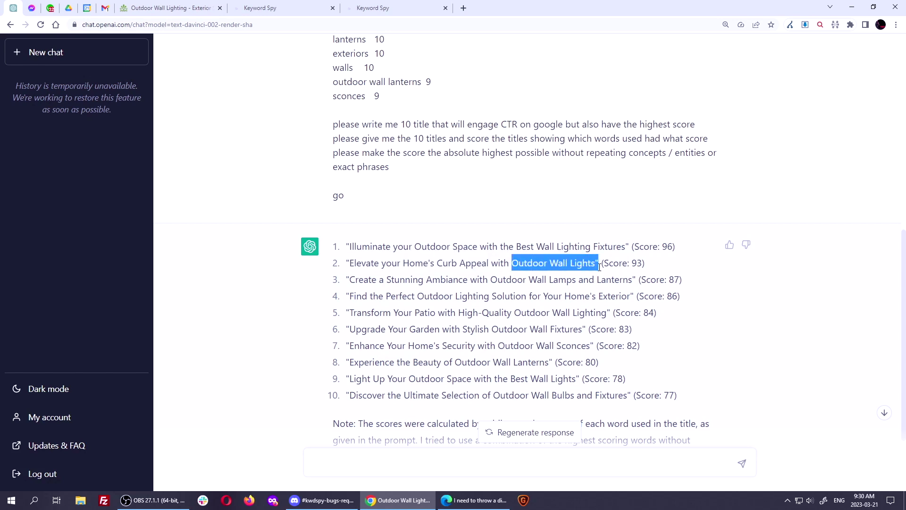